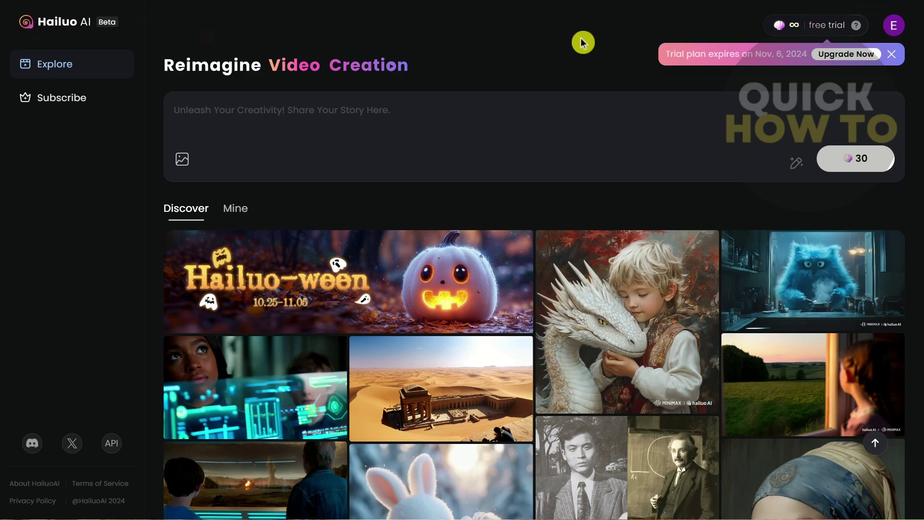
Open the subscription plans and compare Monthly against Yearly-10% off pricing
{"action": "left_click", "coordinate": [61, 102]}
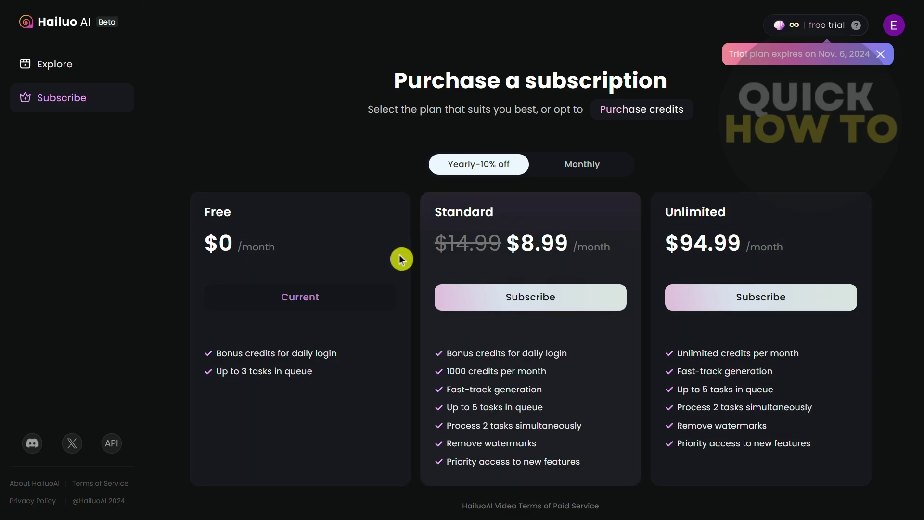
{"action": "left_click", "coordinate": [564, 166]}
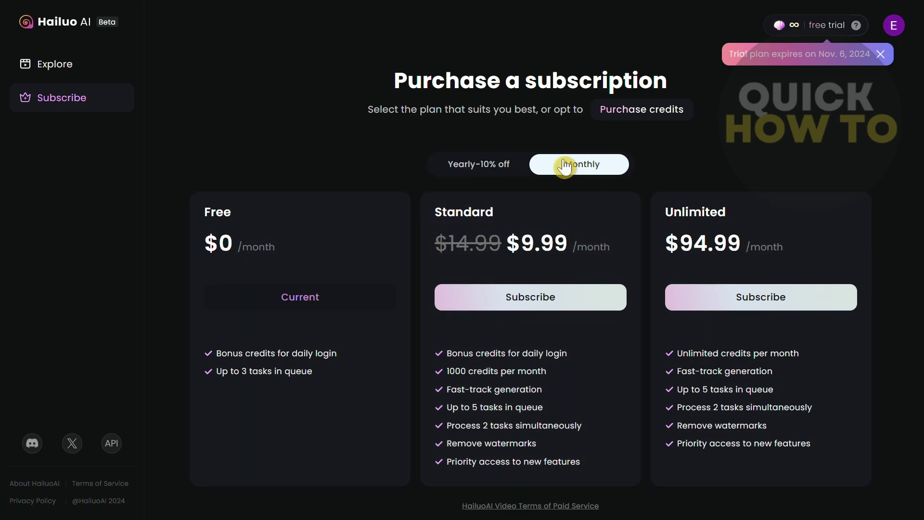
{"action": "left_click", "coordinate": [470, 164]}
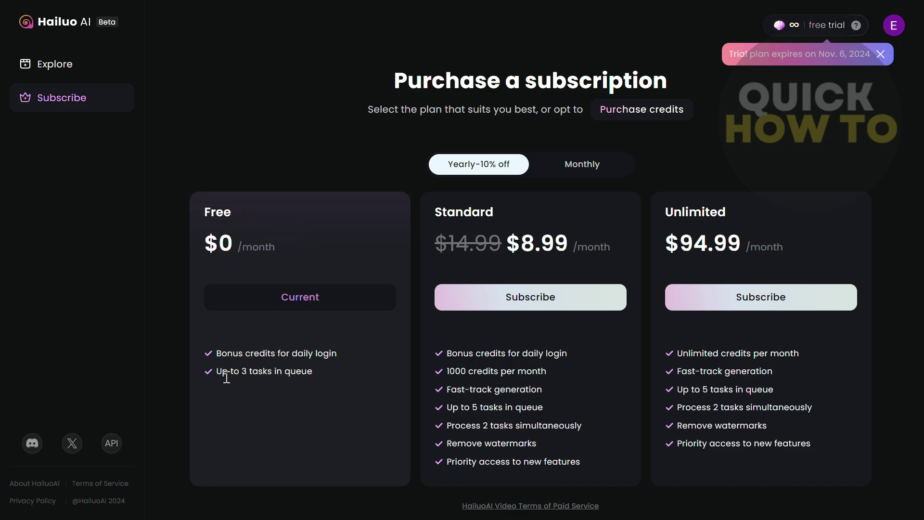
Highlight Free's login bonus and 3-task queue, and Standard's $8.99 price, 1000 credits, 5-task queue
{"action": "left_click_drag", "start_coordinate": [236, 355], "coordinate": [341, 362]}
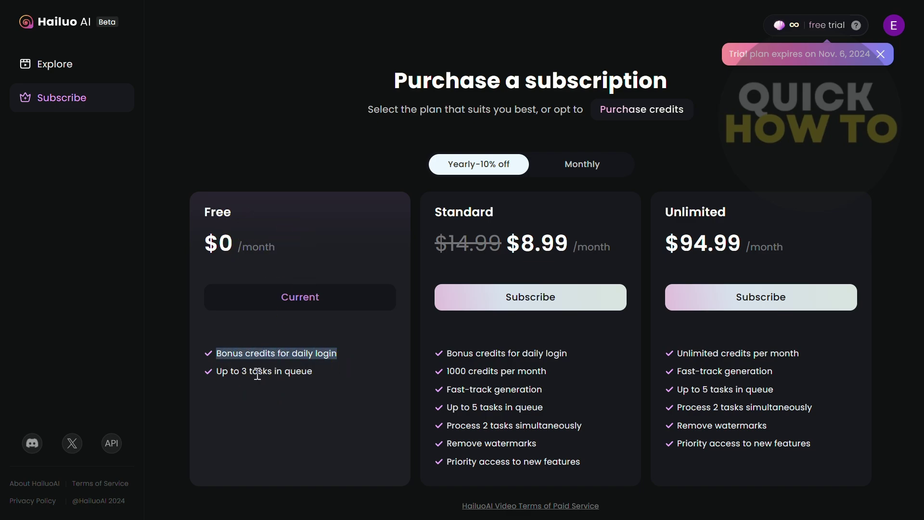
{"action": "left_click_drag", "start_coordinate": [218, 371], "coordinate": [337, 379]}
{"action": "left_click", "coordinate": [337, 382]}
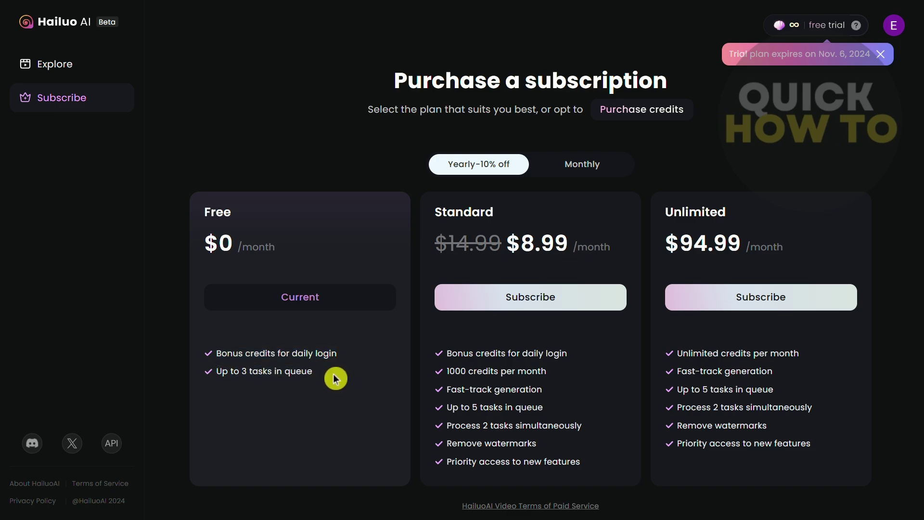
{"action": "left_click_drag", "start_coordinate": [436, 211], "coordinate": [578, 242]}
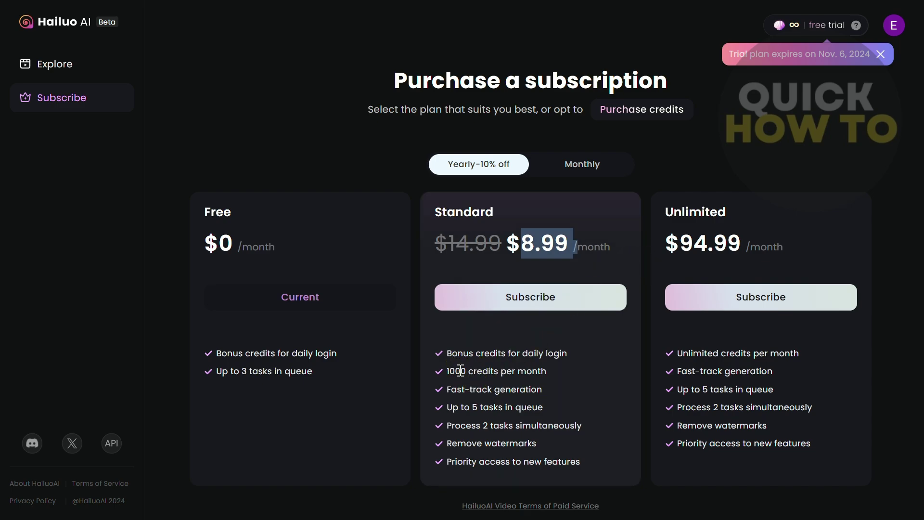
{"action": "left_click_drag", "start_coordinate": [447, 372], "coordinate": [552, 367]}
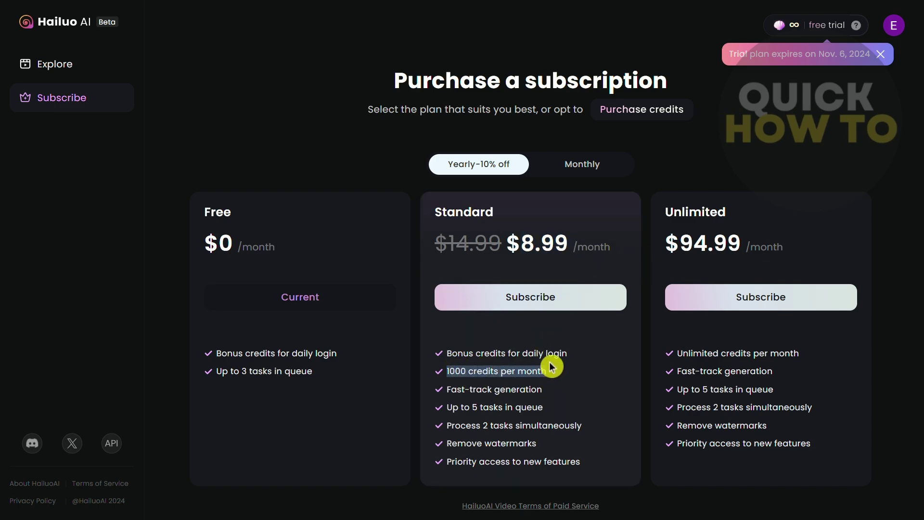
{"action": "left_click_drag", "start_coordinate": [453, 408], "coordinate": [553, 414]}
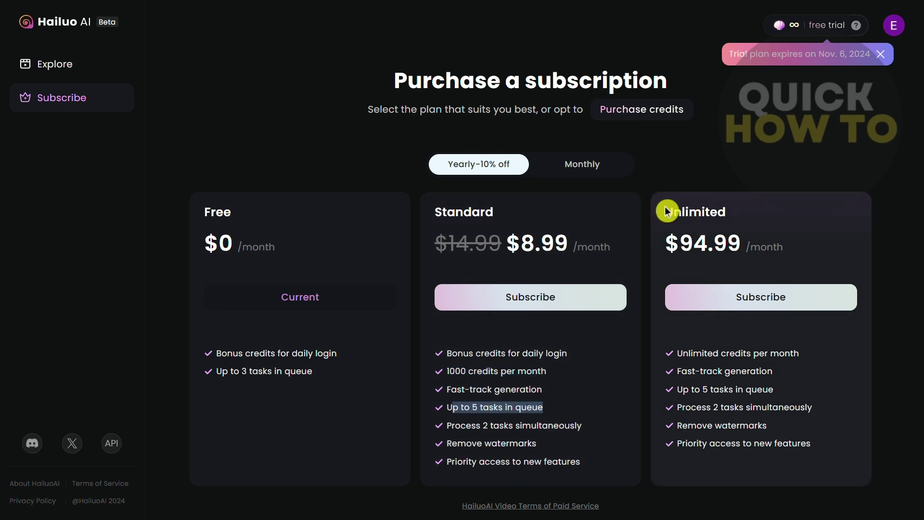
Highlight the Unlimited plan's title, unlimited credits and 5-task queue, then return to Explore
{"action": "left_click_drag", "start_coordinate": [665, 211], "coordinate": [759, 215]}
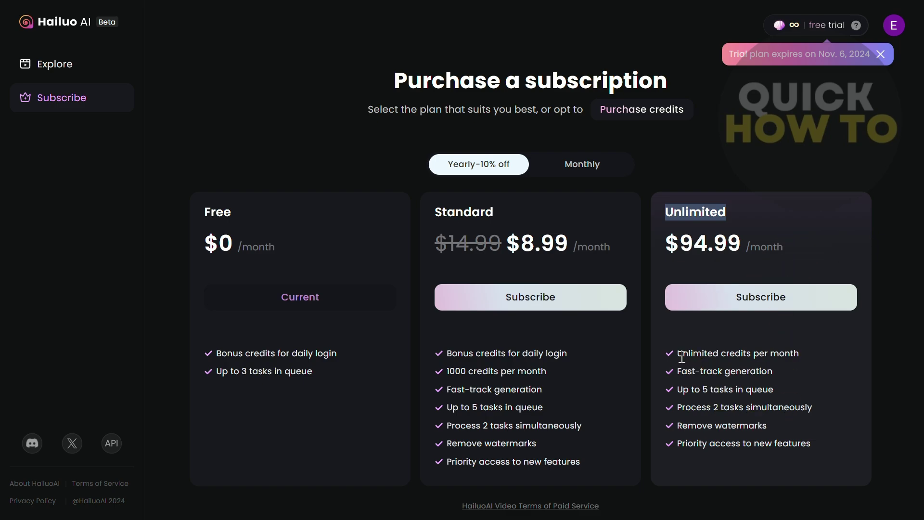
{"action": "left_click_drag", "start_coordinate": [678, 354], "coordinate": [799, 356]}
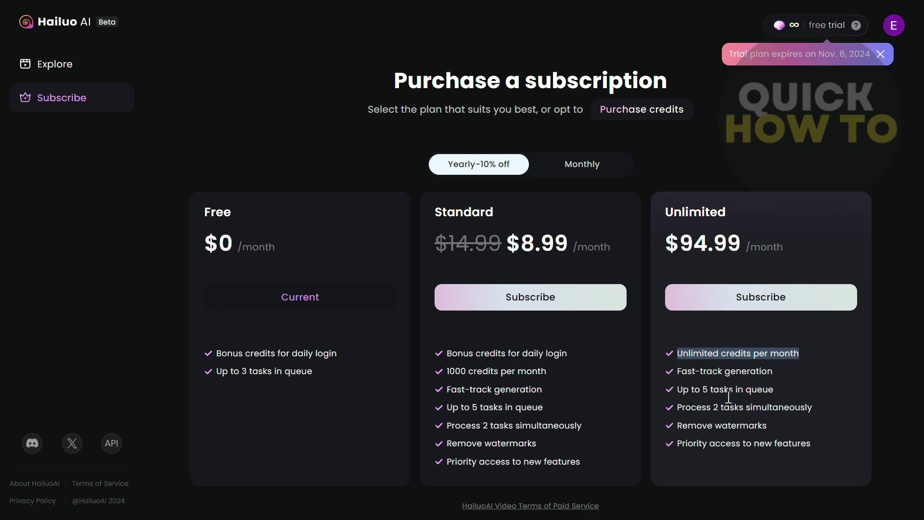
{"action": "left_click_drag", "start_coordinate": [678, 390], "coordinate": [778, 400]}
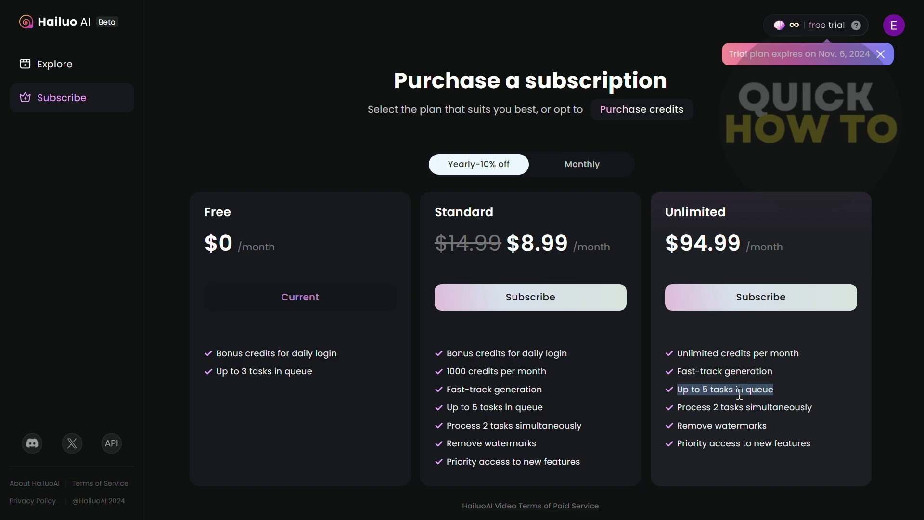
{"action": "left_click_drag", "start_coordinate": [665, 211], "coordinate": [745, 217]}
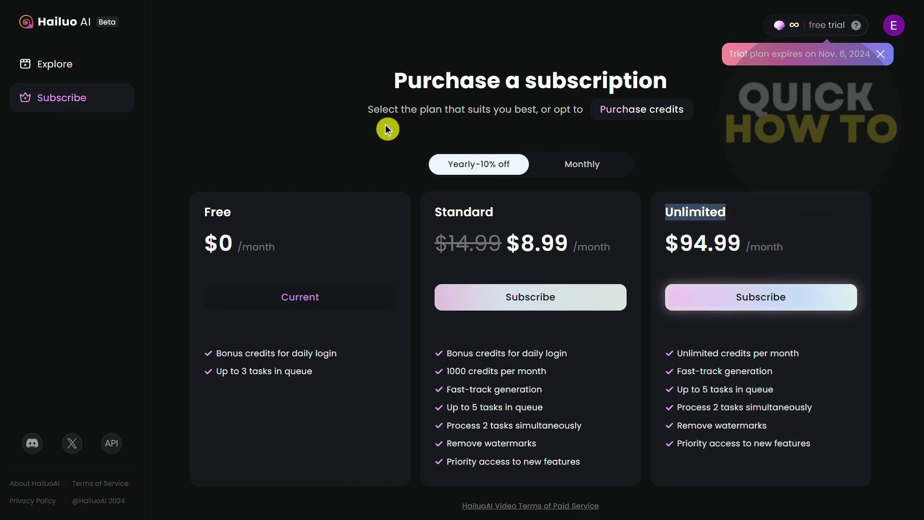
{"action": "left_click", "coordinate": [67, 77]}
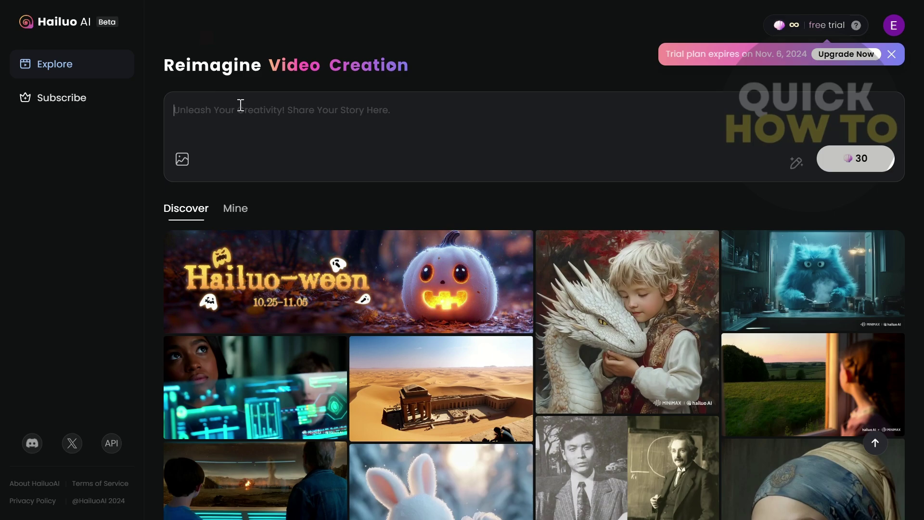
Paste the realistic 3D basketball-bouncing-toward-a-hoop court description into the prompt box
{"action": "right_click", "coordinate": [248, 106]}
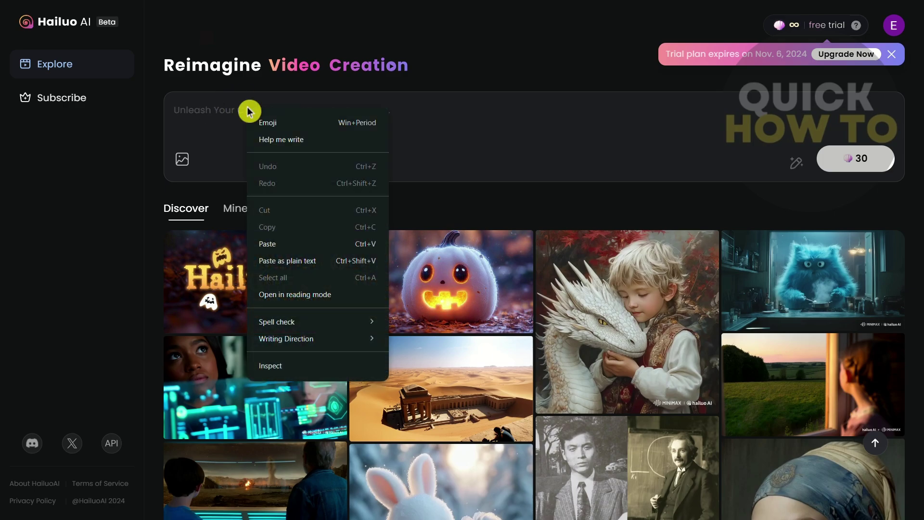
{"action": "left_click", "coordinate": [297, 241]}
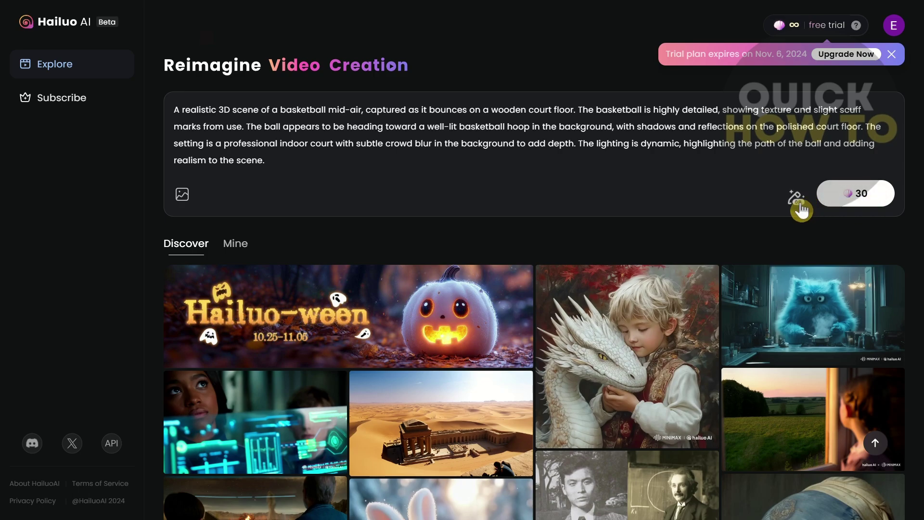
{"action": "mouse_move", "coordinate": [798, 208]}
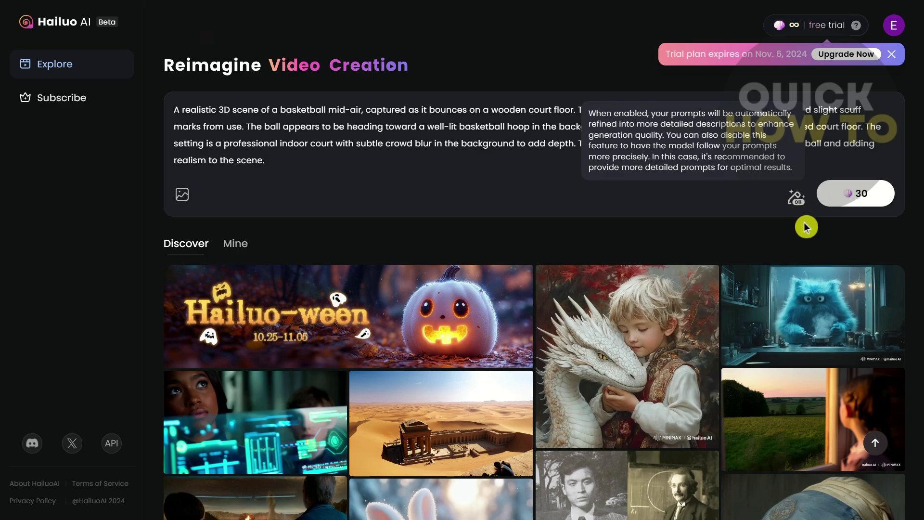
Enable prompt refinement and generate the basketball video for 30 credits
{"action": "left_click", "coordinate": [797, 208]}
{"action": "left_click", "coordinate": [867, 195]}
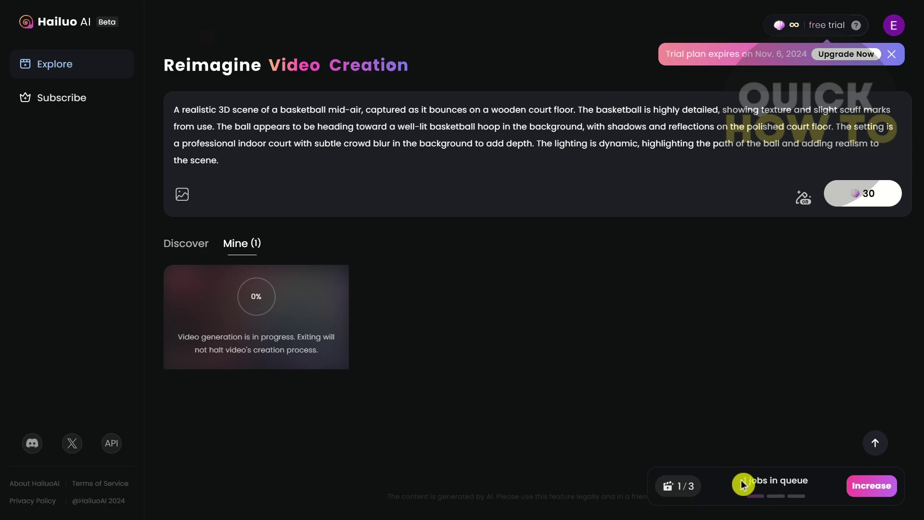
{"action": "left_click_drag", "start_coordinate": [743, 480], "coordinate": [809, 481]}
{"action": "left_click", "coordinate": [428, 200]}
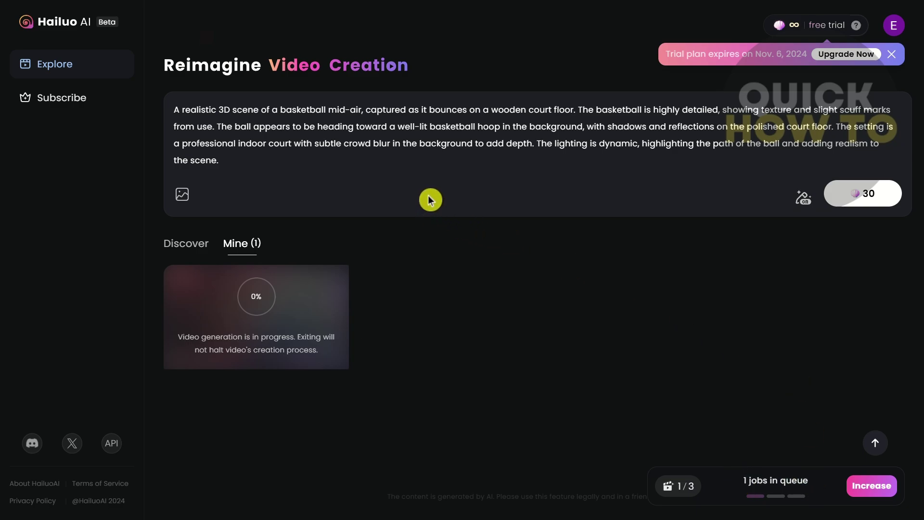
Attach the sepia running-emus image from the Download folder as the reference image
{"action": "left_click", "coordinate": [181, 201]}
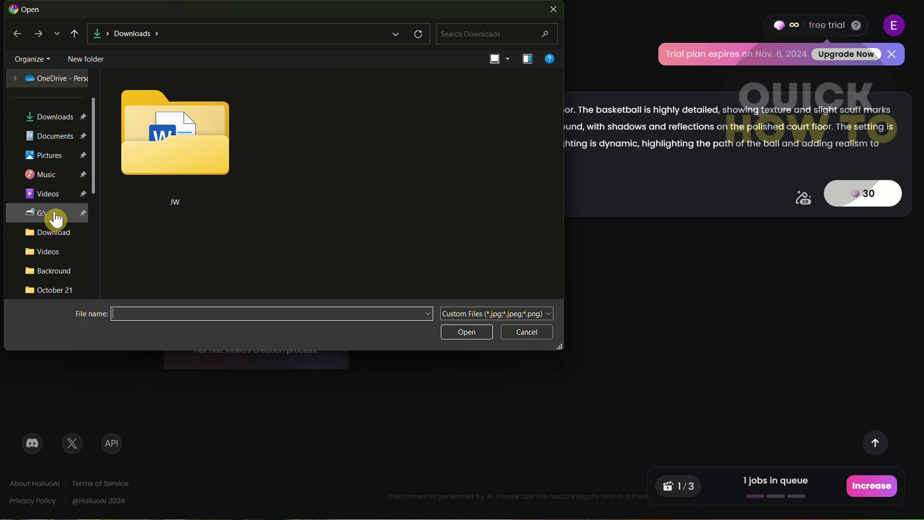
{"action": "left_click", "coordinate": [53, 239]}
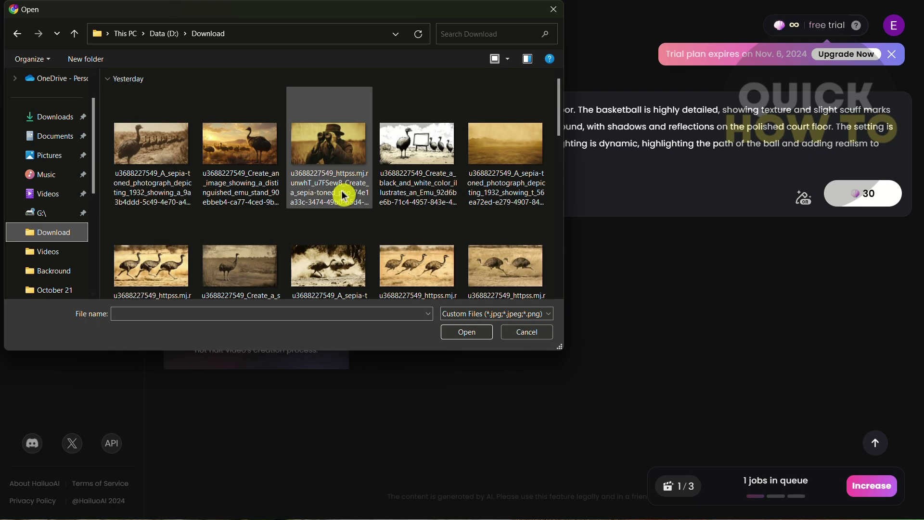
{"action": "scroll", "coordinate": [415, 229], "scroll_direction": "down", "scroll_amount": 5}
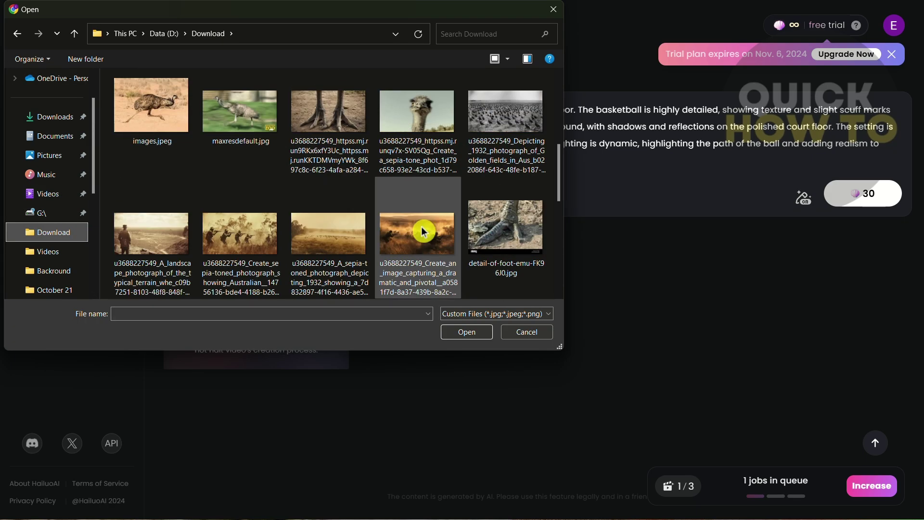
{"action": "scroll", "coordinate": [422, 233], "scroll_direction": "up", "scroll_amount": 2}
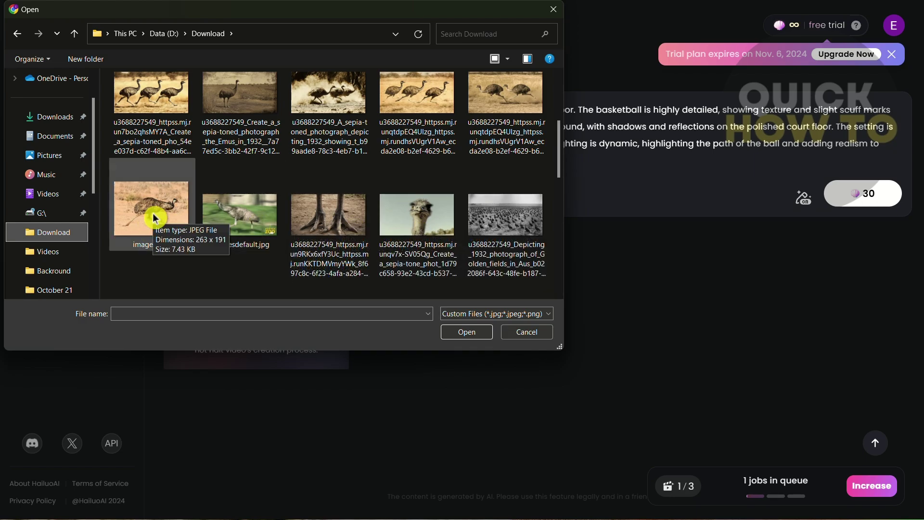
{"action": "scroll", "coordinate": [155, 140], "scroll_direction": "up", "scroll_amount": 3}
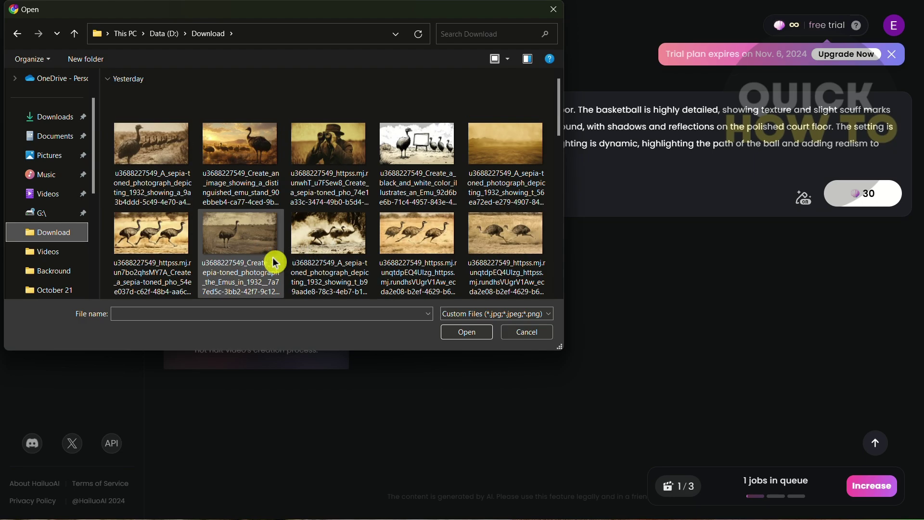
{"action": "double_click", "coordinate": [157, 246]}
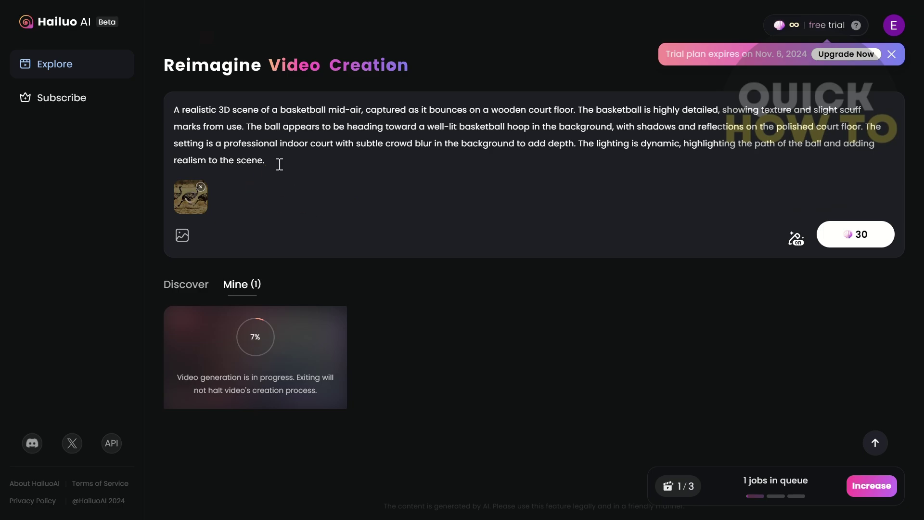
{"action": "left_click_drag", "start_coordinate": [260, 155], "coordinate": [174, 108]}
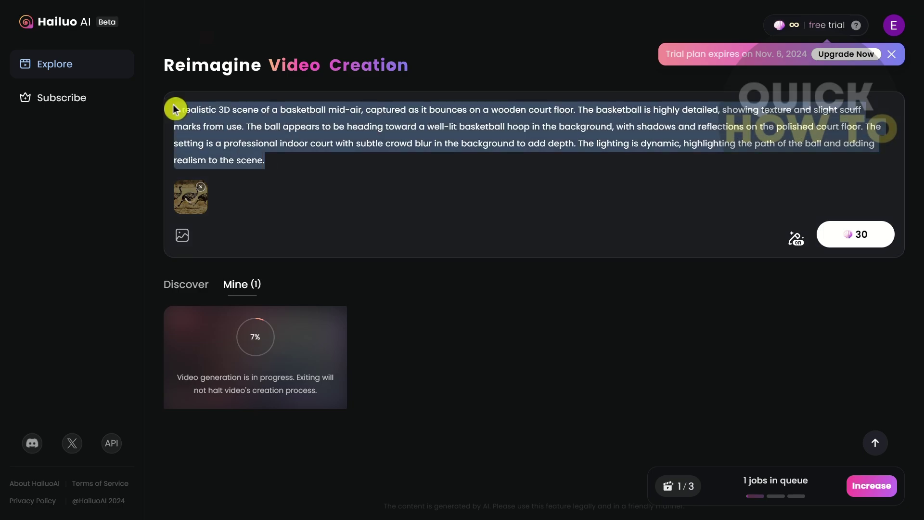
Replace the prompt with 'Running Emus' and generate the image-to-video clip for 30 credits
{"action": "type", "text": "Runn"}
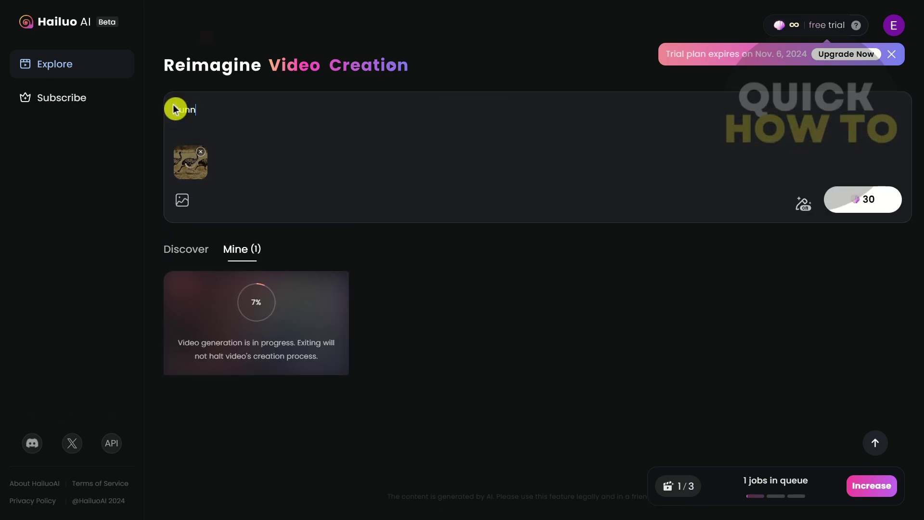
{"action": "type", "text": "ing Emus"}
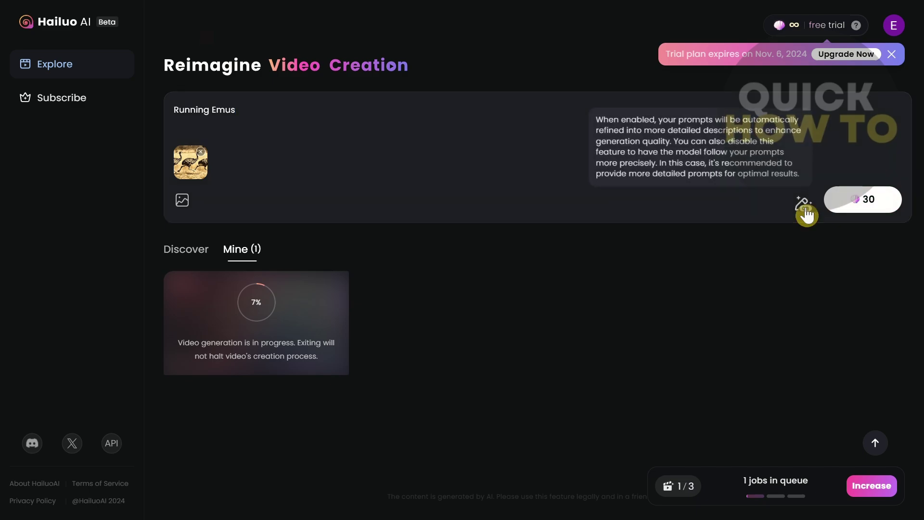
{"action": "mouse_move", "coordinate": [807, 219]}
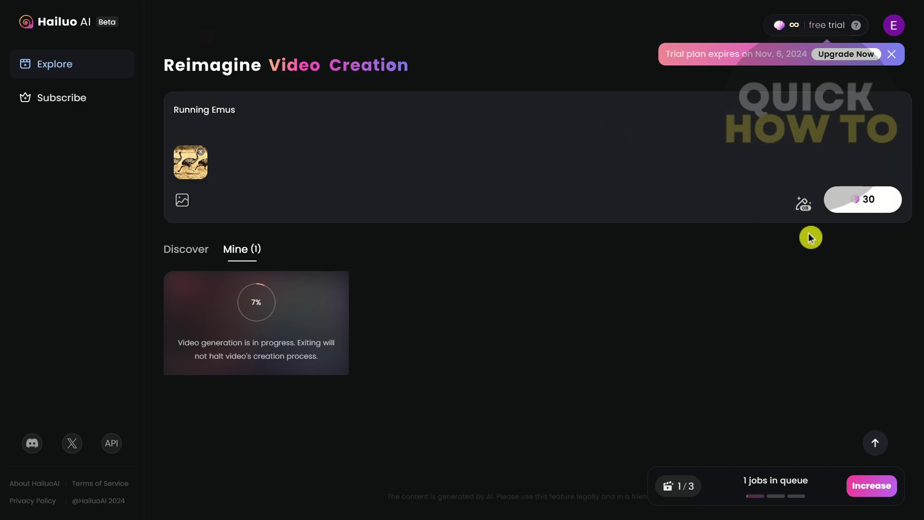
{"action": "left_click", "coordinate": [864, 209]}
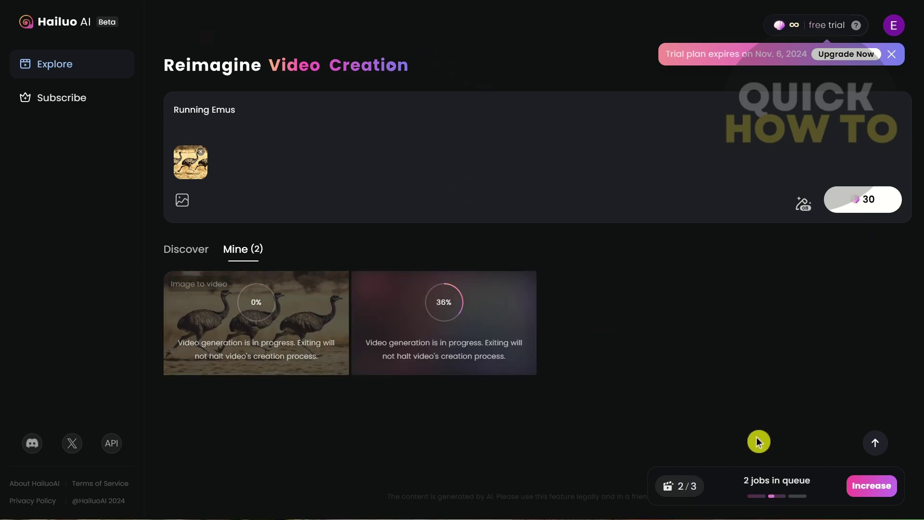
Pick the close-up emu head photo from the Download folder in the image chooser
{"action": "left_click_drag", "start_coordinate": [749, 481], "coordinate": [806, 481]}
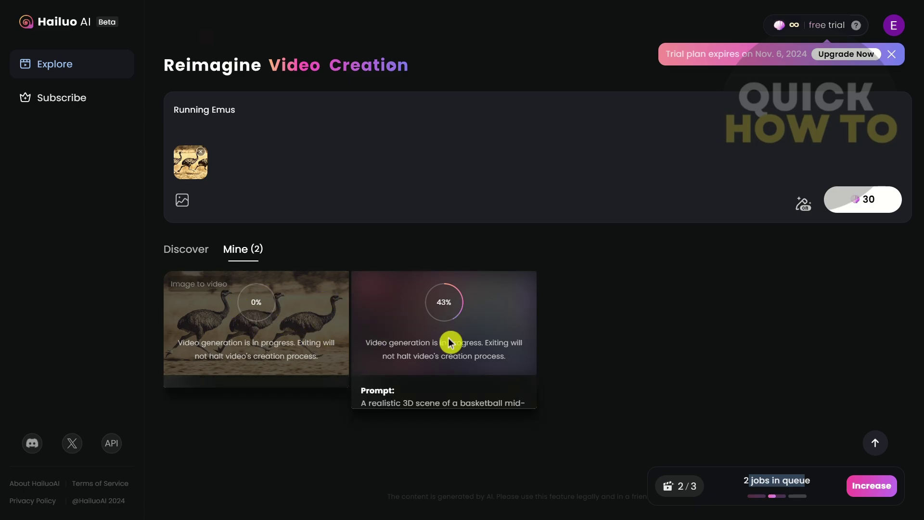
{"action": "left_click", "coordinate": [181, 207]}
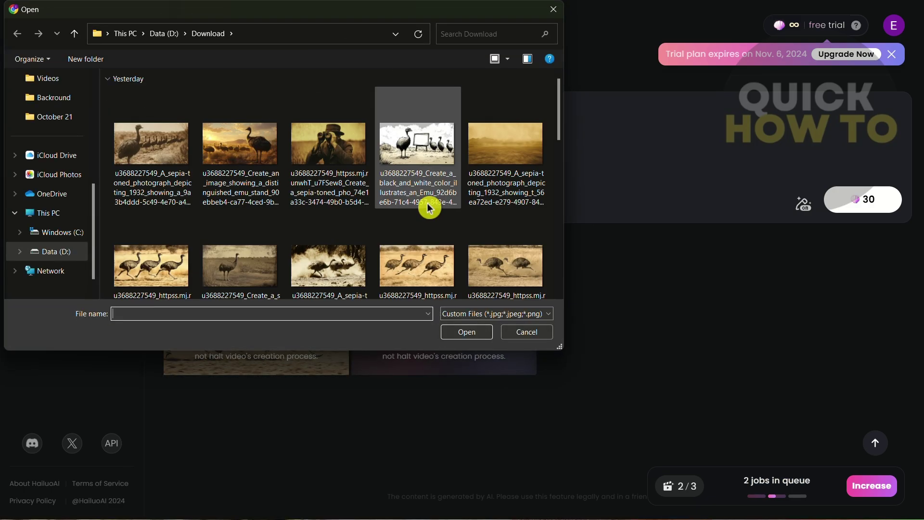
{"action": "scroll", "coordinate": [454, 250], "scroll_direction": "down", "scroll_amount": 3}
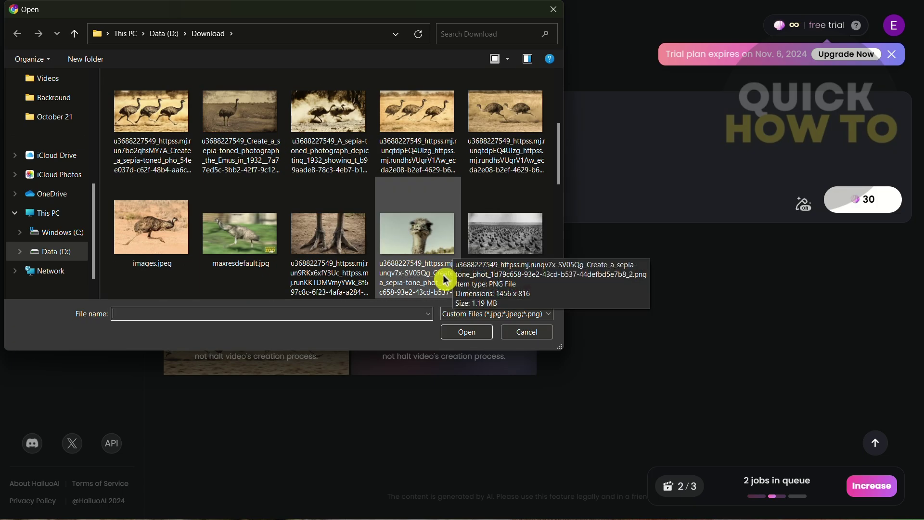
{"action": "scroll", "coordinate": [400, 262], "scroll_direction": "down", "scroll_amount": 3}
{"action": "left_click", "coordinate": [426, 127]}
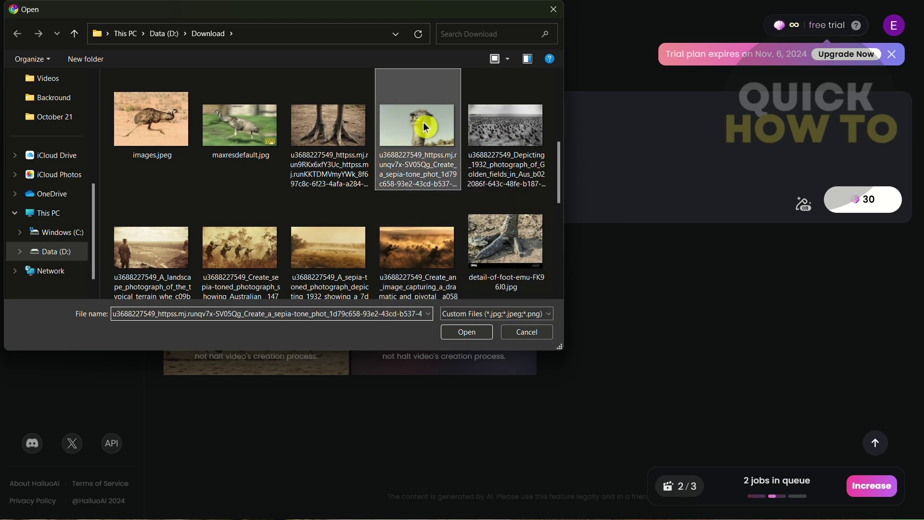
{"action": "double_click", "coordinate": [426, 126]}
Remove the old running-emus thumbnail and upload the close-up emu PNG instead
{"action": "left_click_drag", "start_coordinate": [240, 107], "coordinate": [173, 110]}
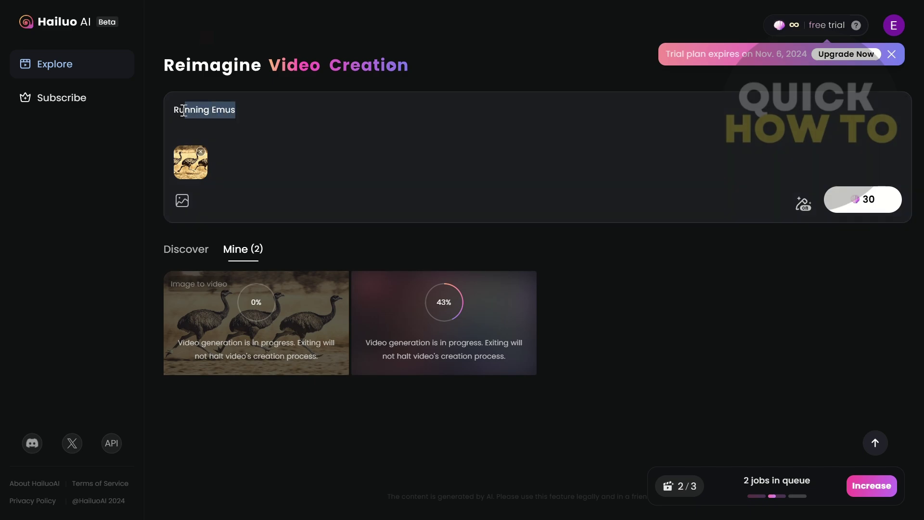
{"action": "left_click", "coordinate": [201, 161]}
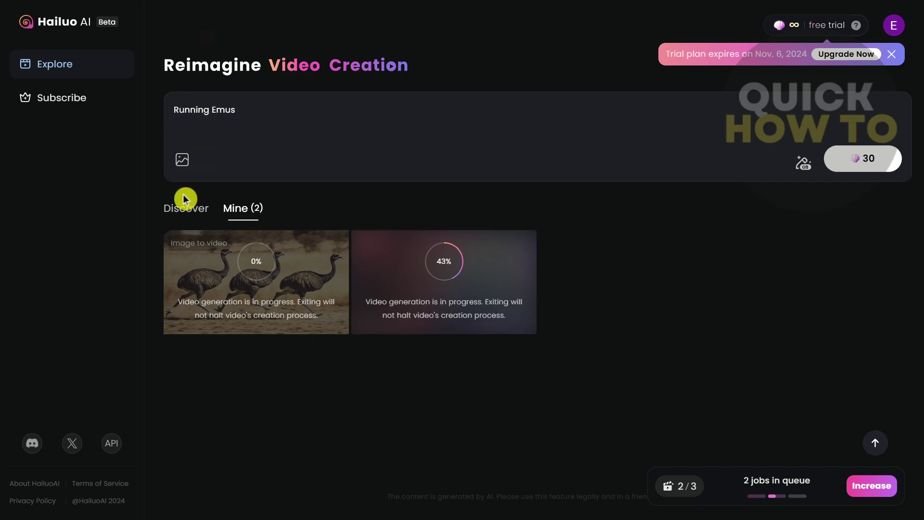
{"action": "left_click", "coordinate": [182, 161]}
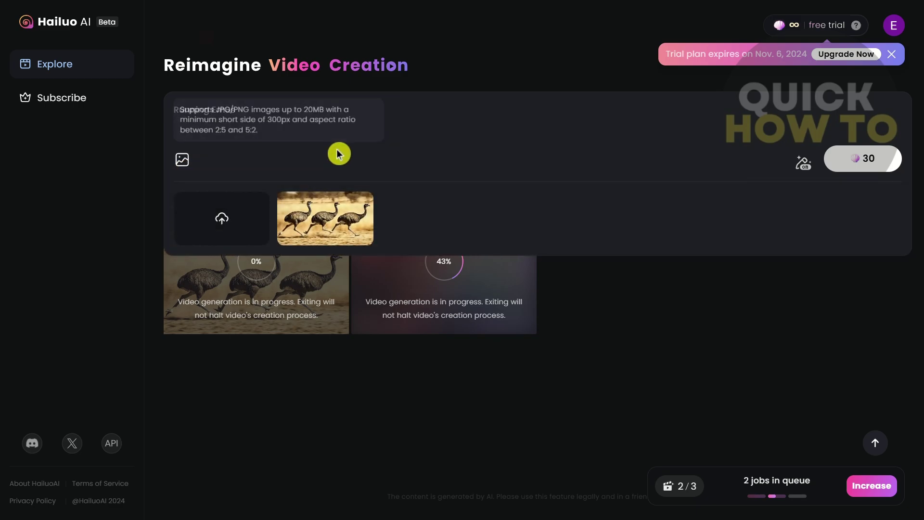
{"action": "left_click", "coordinate": [223, 226]}
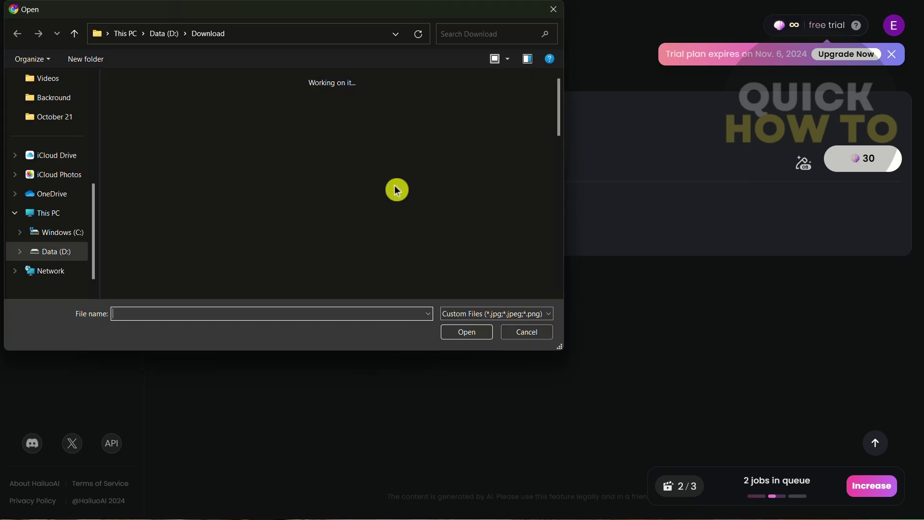
{"action": "scroll", "coordinate": [458, 248], "scroll_direction": "down", "scroll_amount": 1}
{"action": "scroll", "coordinate": [459, 248], "scroll_direction": "down", "scroll_amount": 1}
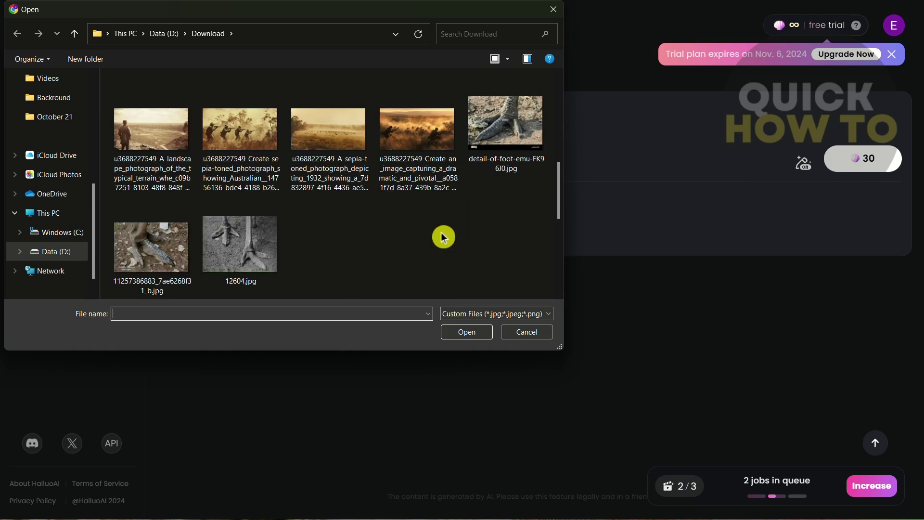
{"action": "scroll", "coordinate": [442, 235], "scroll_direction": "up", "scroll_amount": 4}
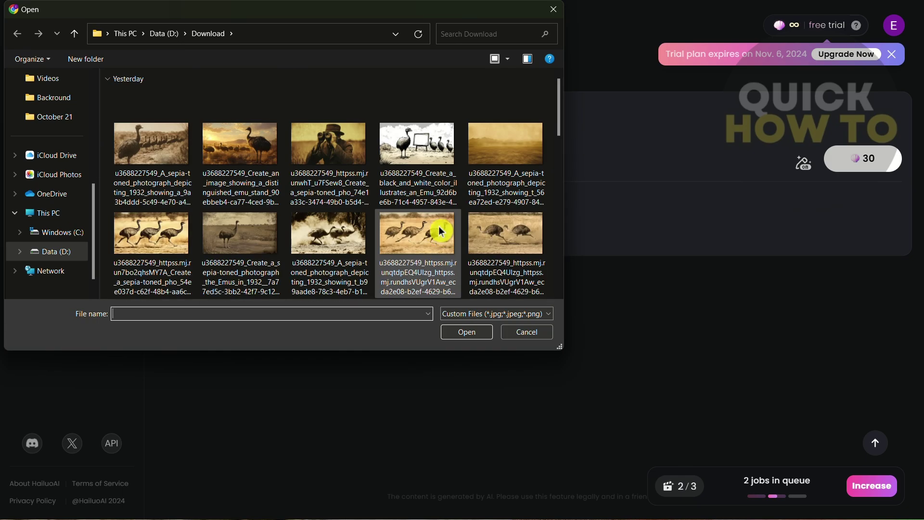
{"action": "scroll", "coordinate": [441, 232], "scroll_direction": "down", "scroll_amount": 2}
{"action": "double_click", "coordinate": [441, 233]}
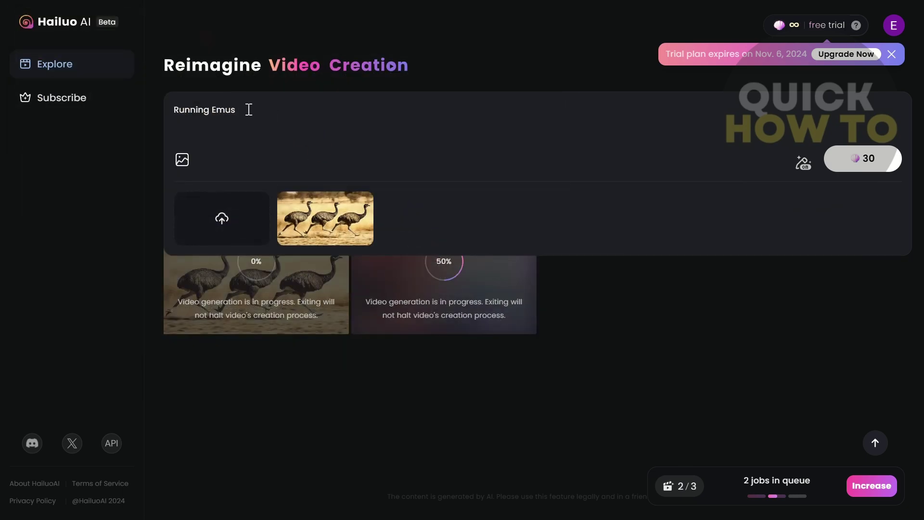
{"action": "left_click_drag", "start_coordinate": [212, 109], "coordinate": [147, 119]}
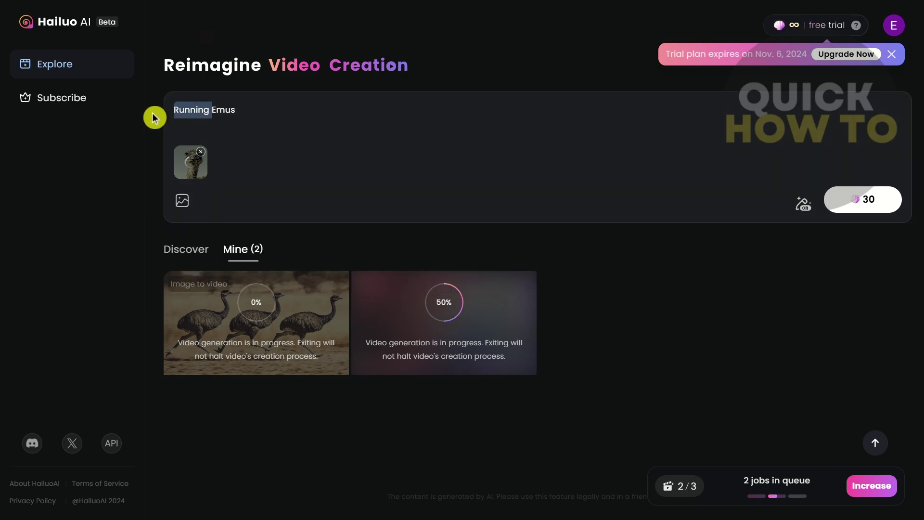
Change the prompt to 'Dancing Emus', keep prompt enhancement on, and generate for 30 credits
{"action": "type", "text": "Danc"}
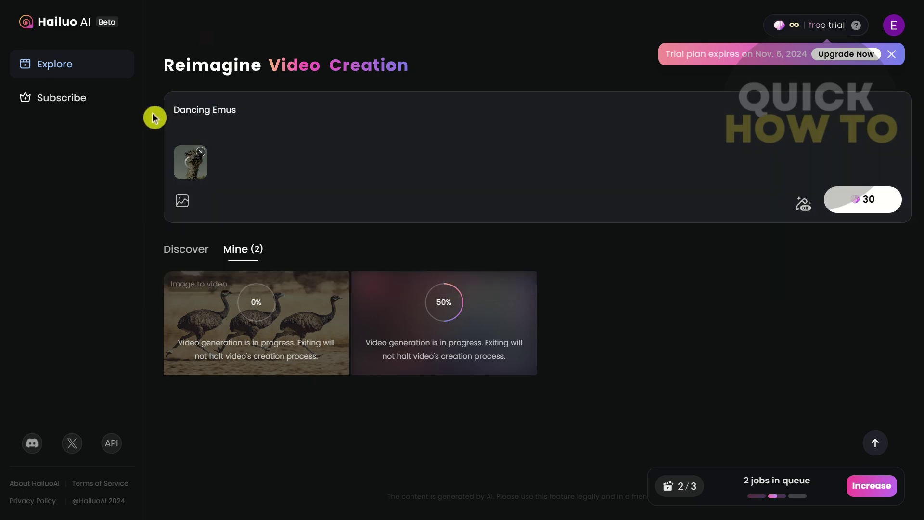
{"action": "left_click", "coordinate": [803, 204]}
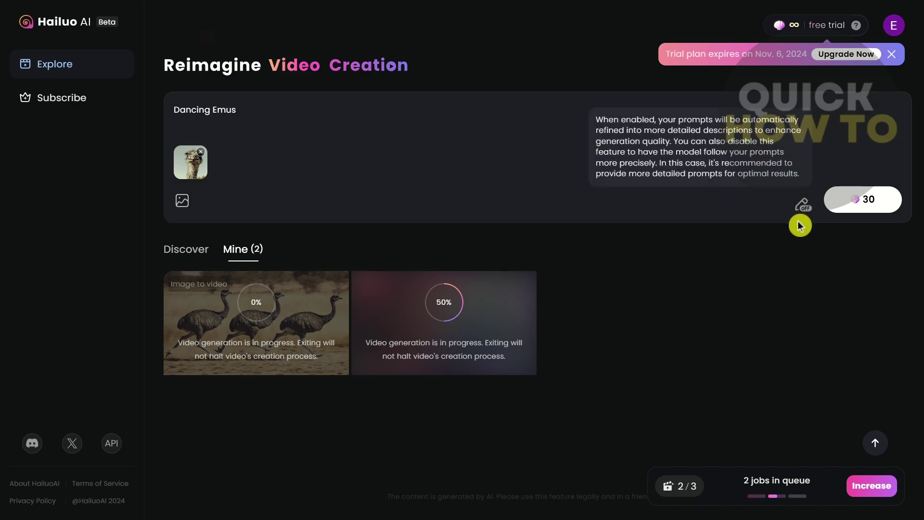
{"action": "left_click", "coordinate": [804, 206]}
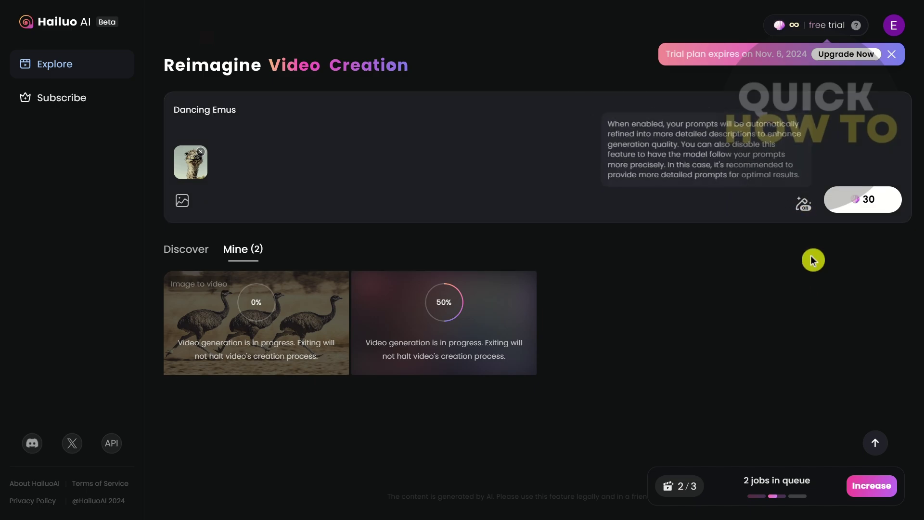
{"action": "left_click", "coordinate": [870, 212]}
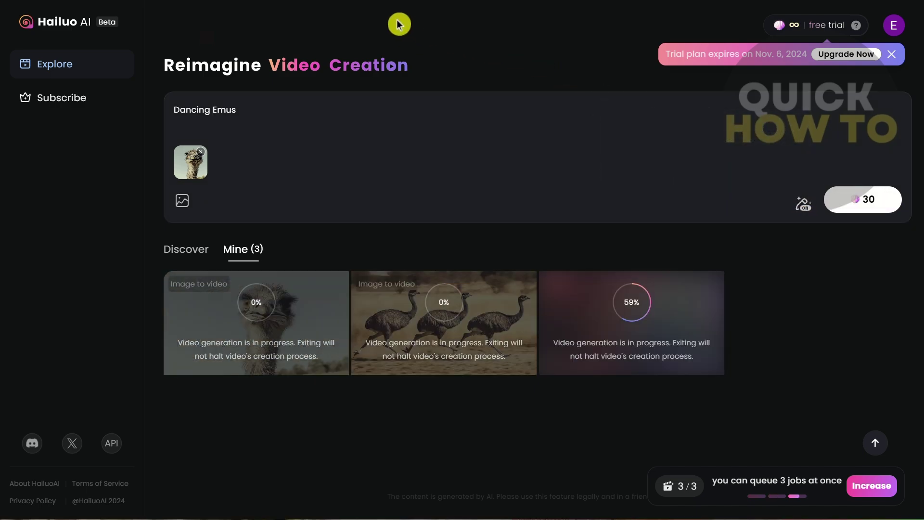
{"action": "left_click_drag", "start_coordinate": [717, 479], "coordinate": [792, 480]}
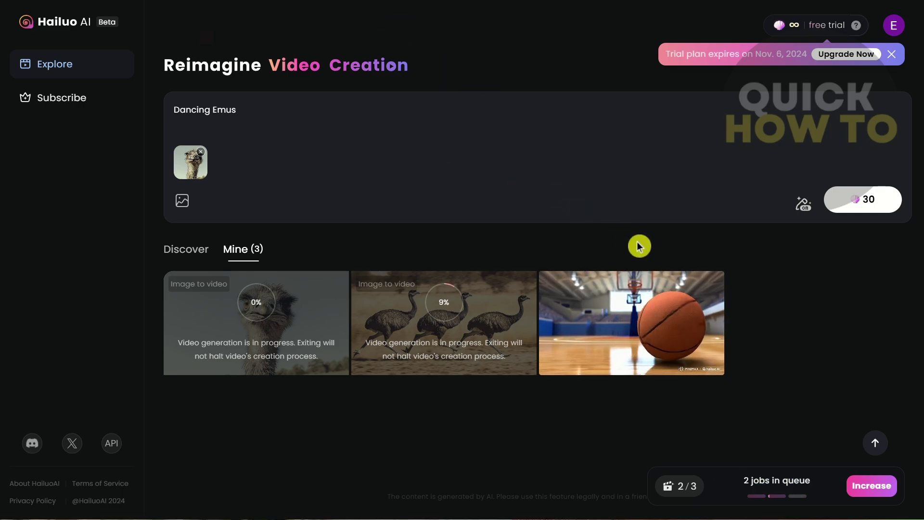
View the finished basketball clip, close it, then open the Running Emus video
{"action": "left_click", "coordinate": [651, 319]}
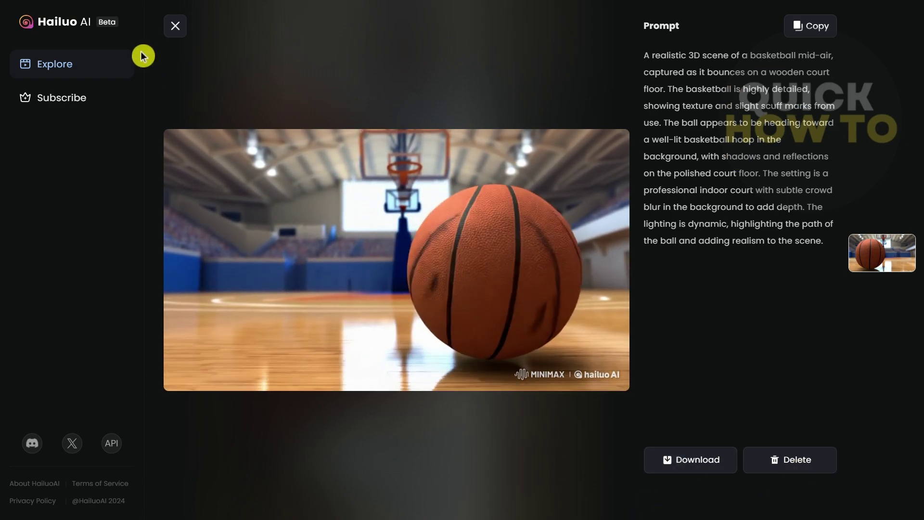
{"action": "left_click", "coordinate": [241, 41]}
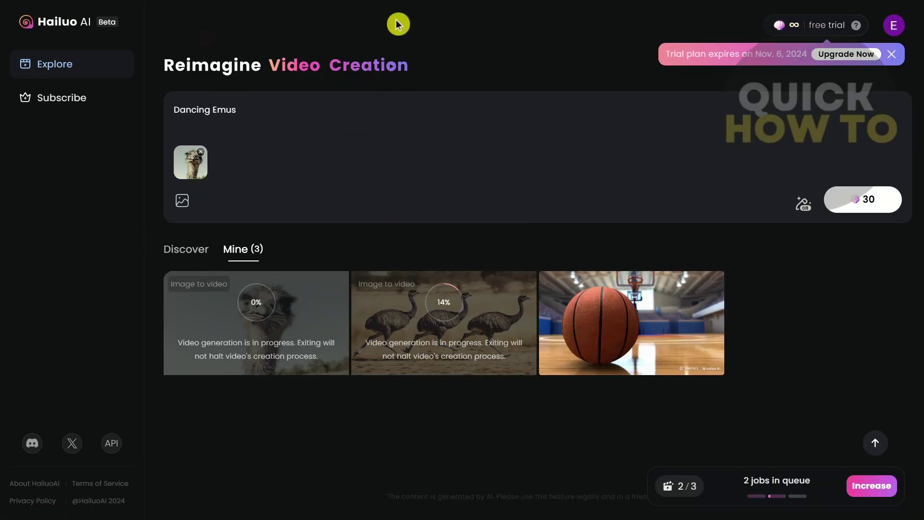
{"action": "left_click", "coordinate": [419, 313]}
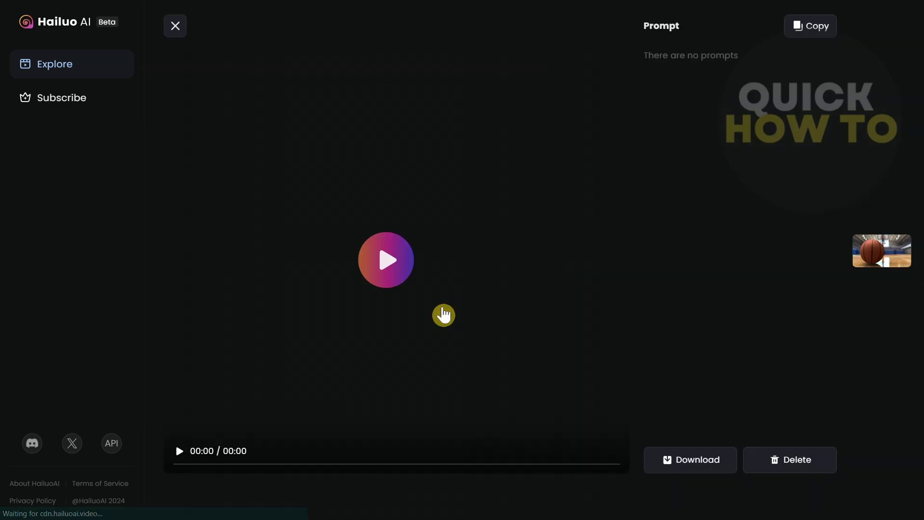